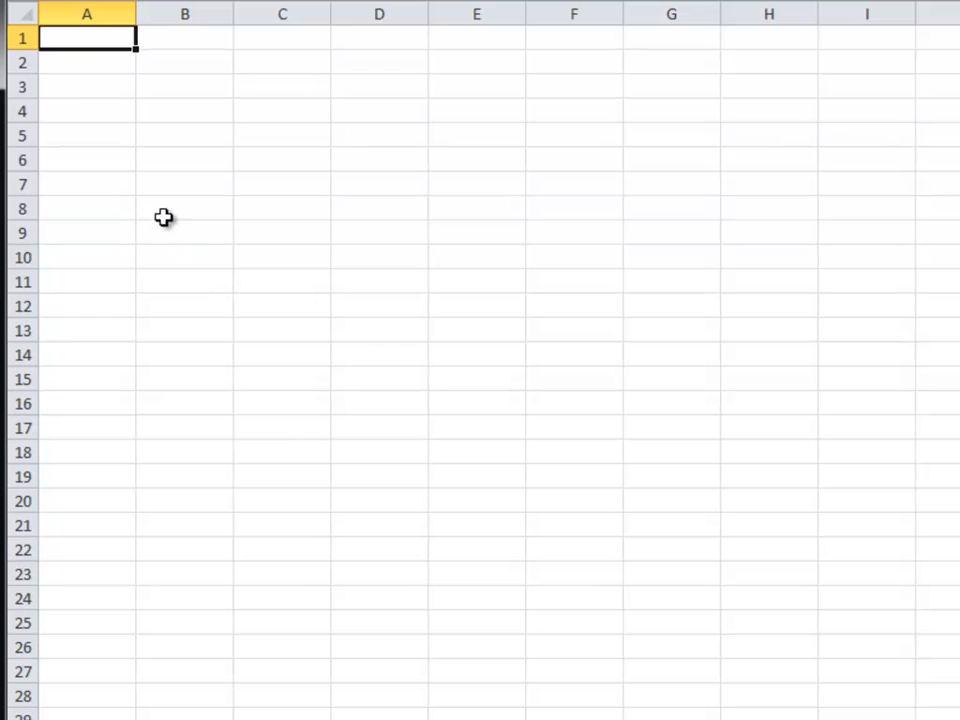
Narrow all the sheet's columns and heighten all its rows so that the cells become roughly square
left_click(28, 15)
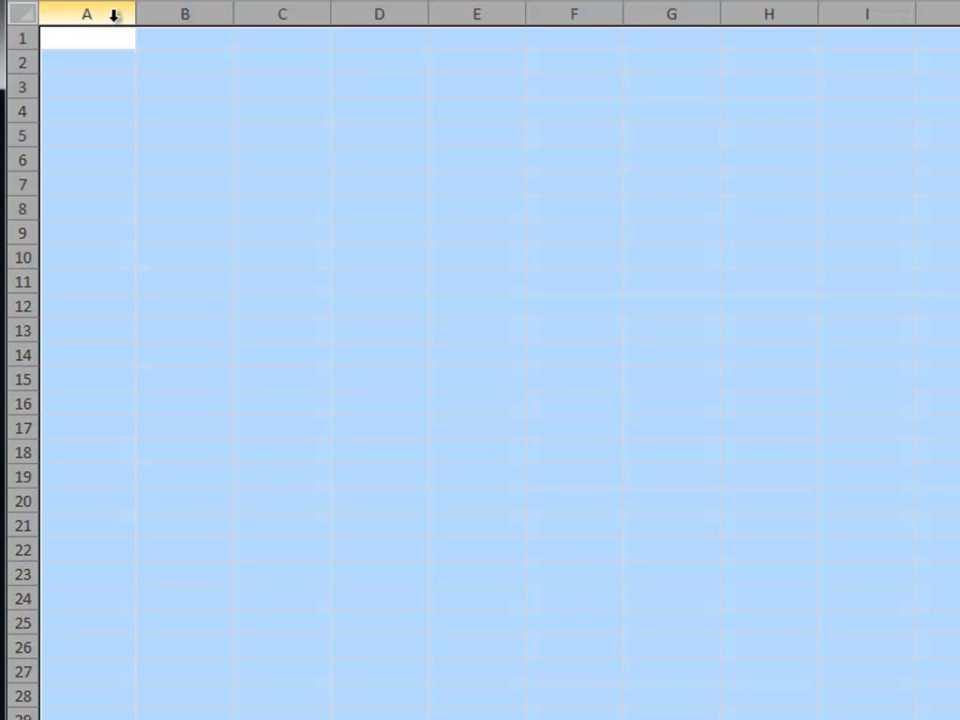
left_click_drag(136, 13, 97, 11)
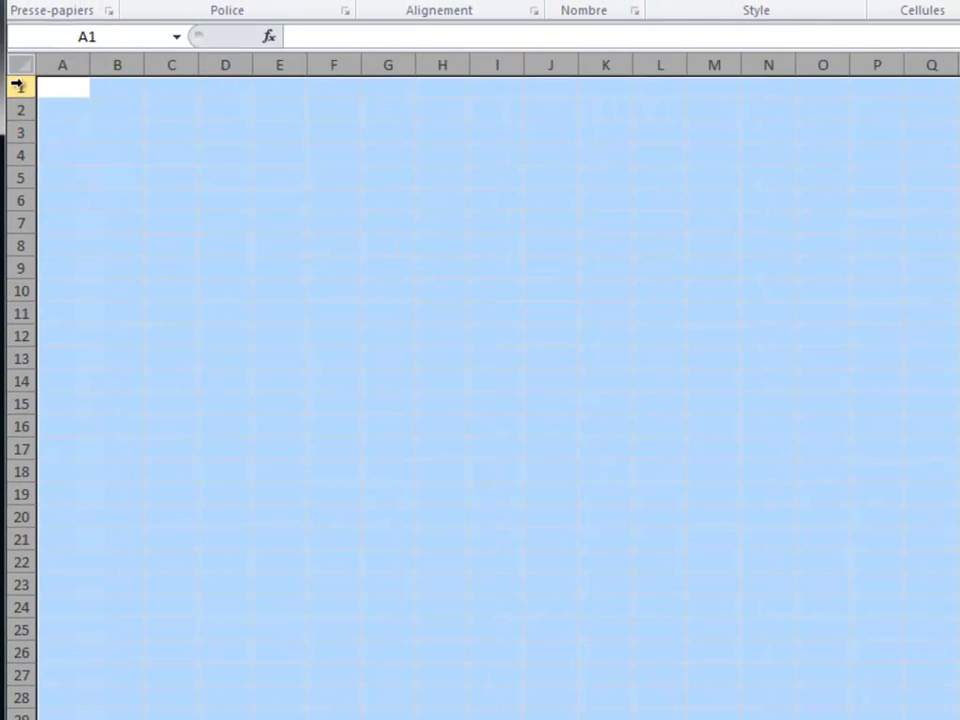
left_click_drag(24, 97, 25, 128)
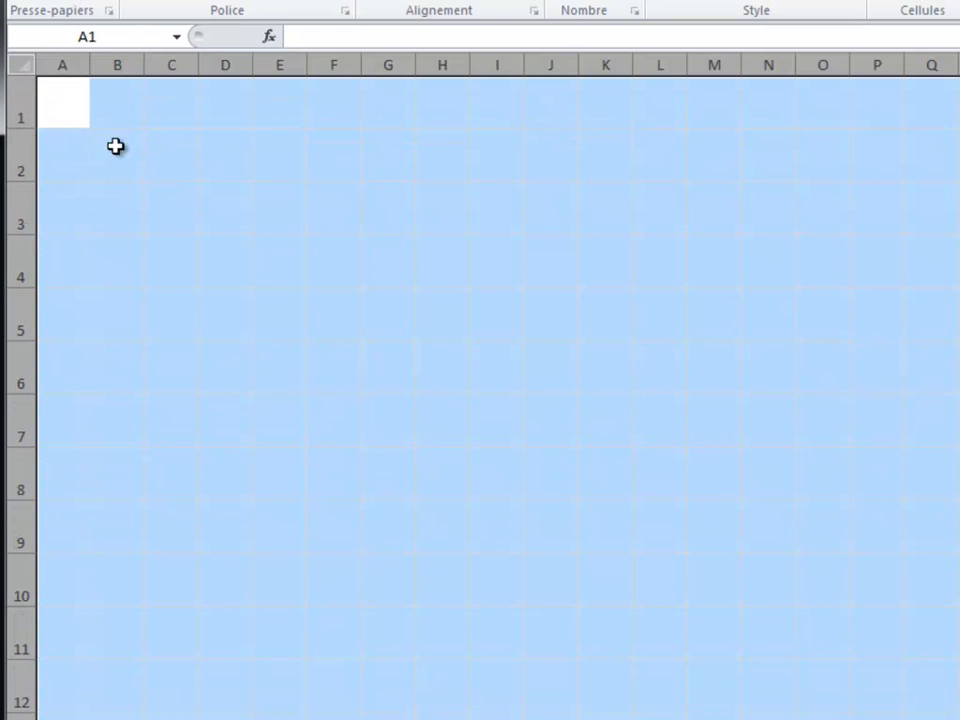
left_click(152, 152)
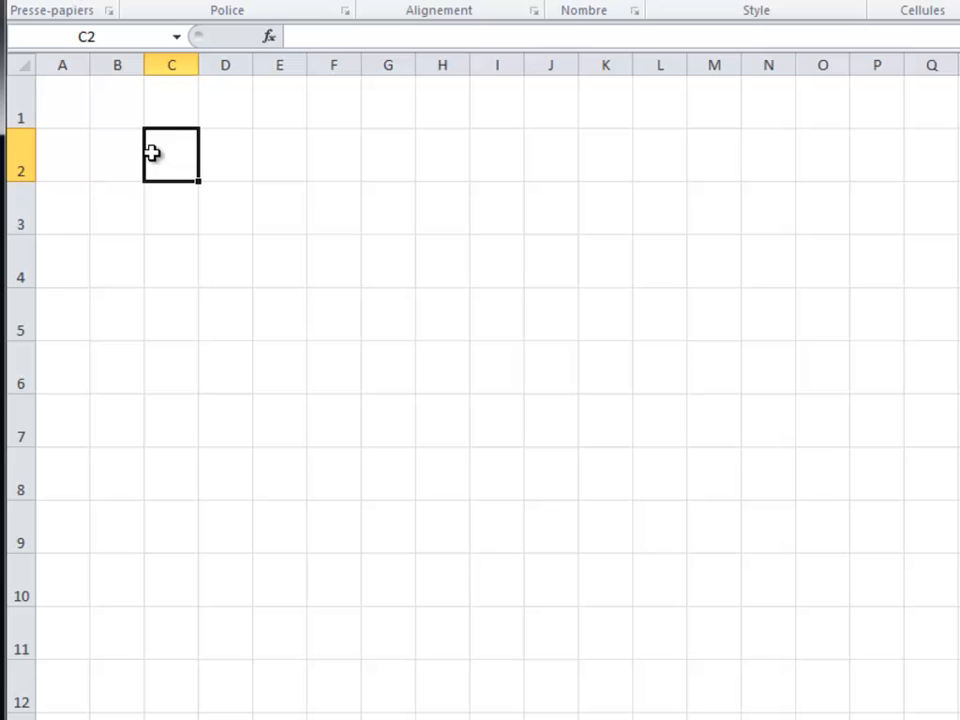
Enter 0 in B1 and 1 in C1, and extend the series across row 1 to 10 in L1
left_click(121, 106)
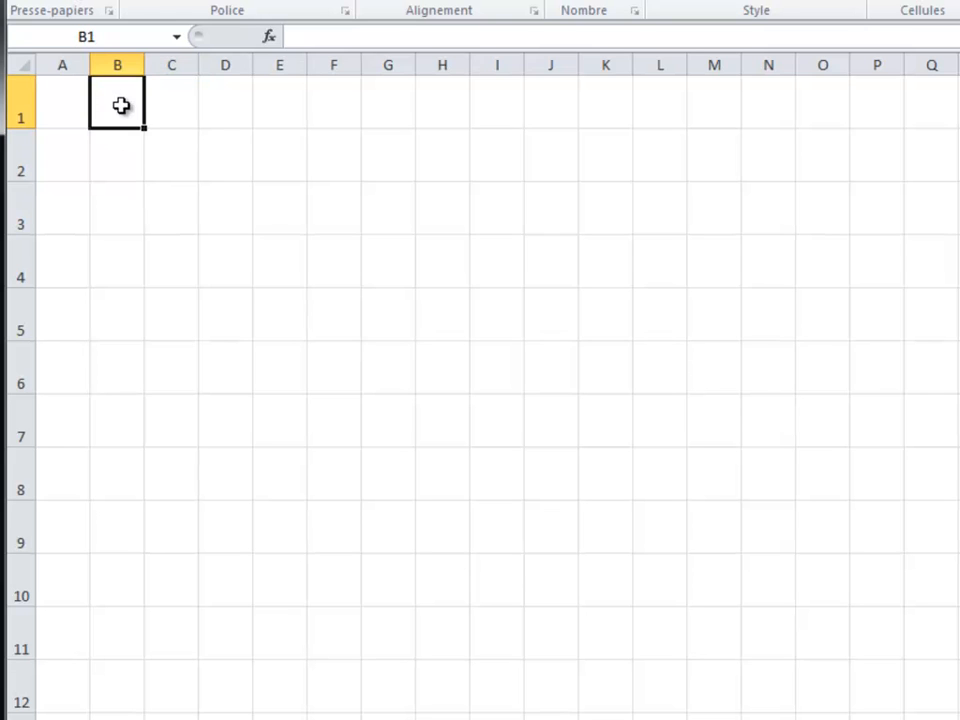
type("0")
key("Tab")
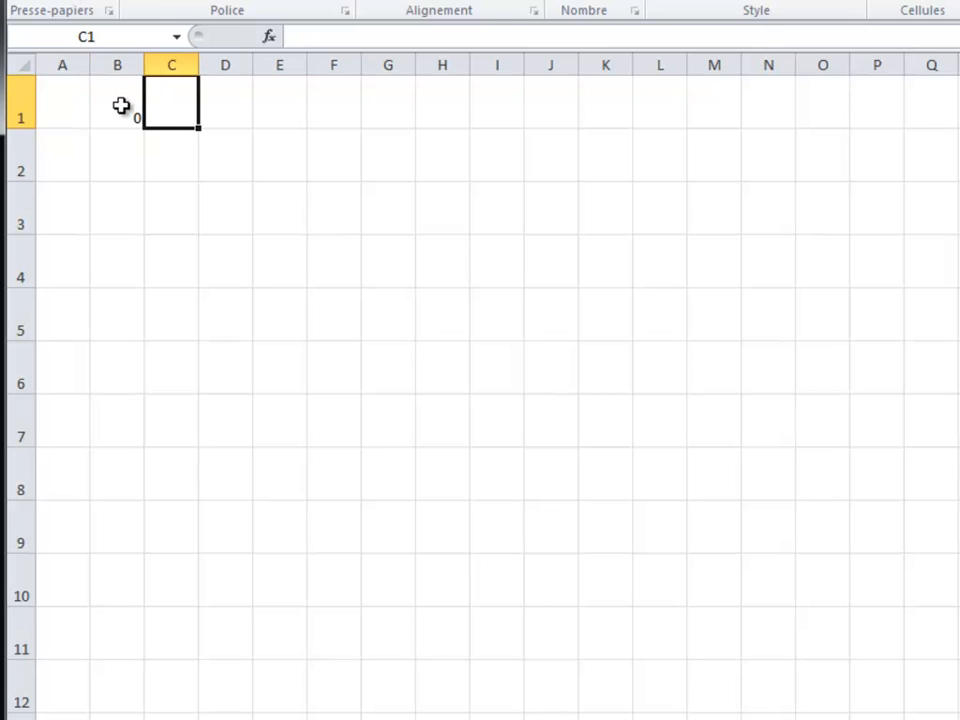
type("1")
left_click(121, 106)
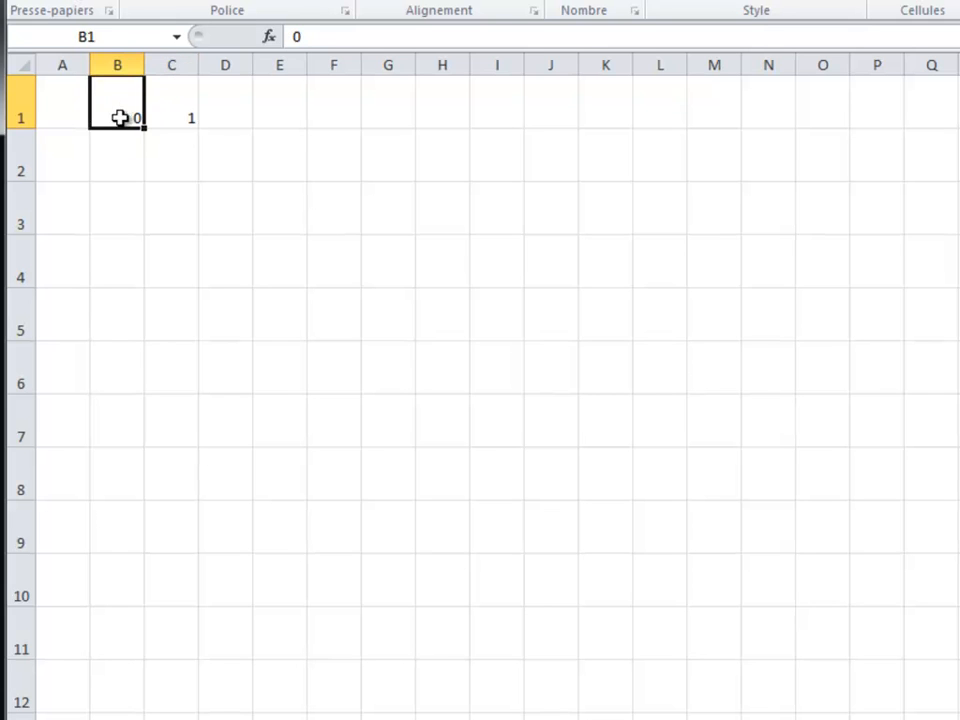
left_click(116, 189)
left_click_drag(116, 107, 178, 116)
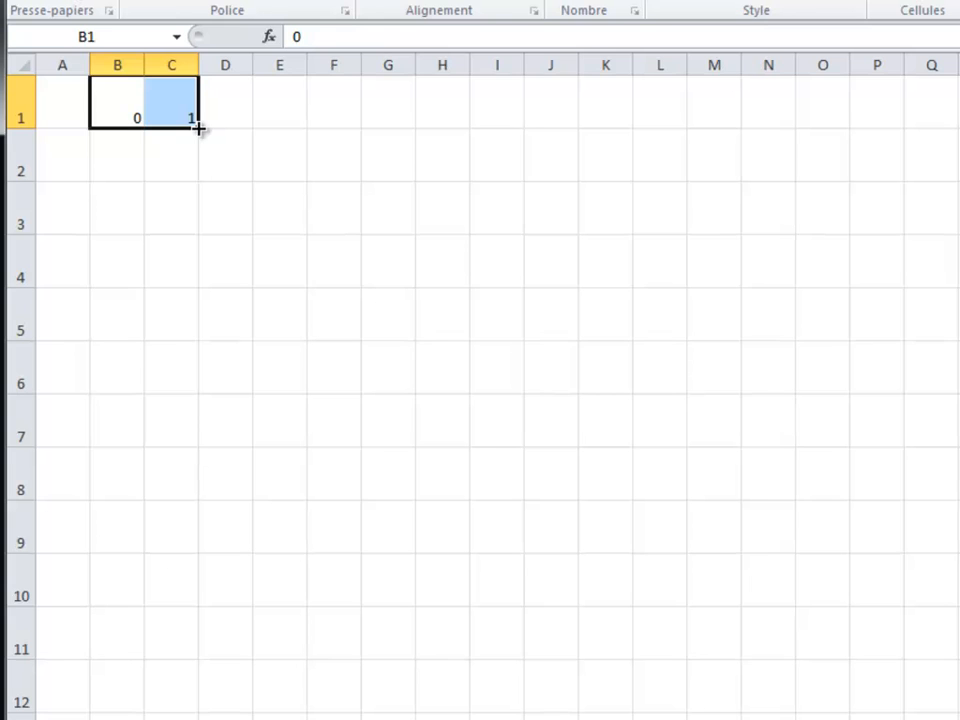
left_click_drag(199, 128, 668, 109)
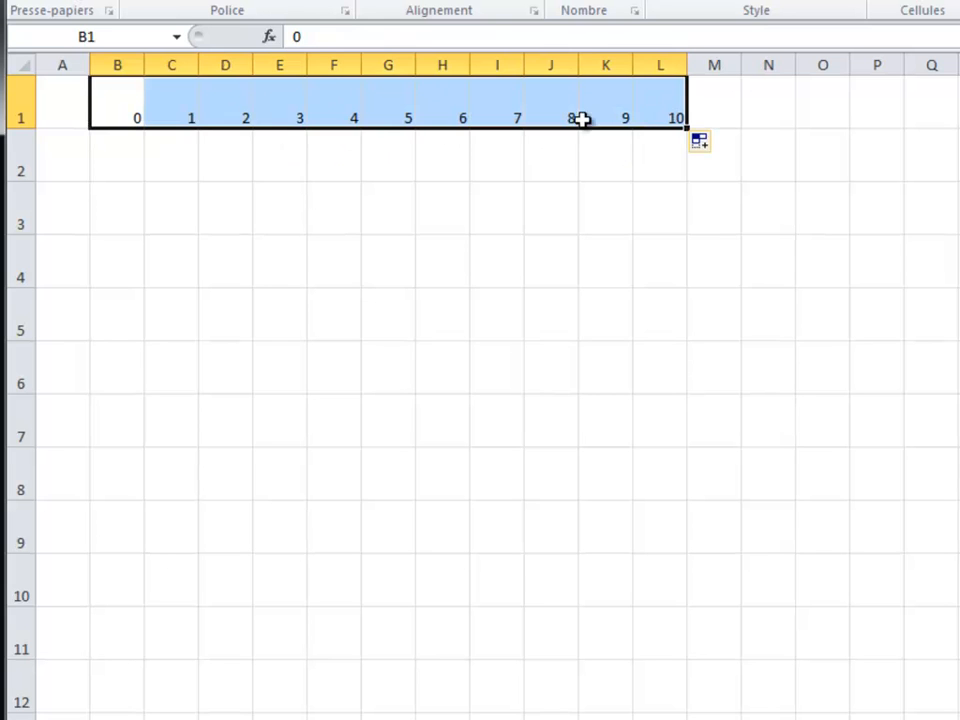
Enter 0 in A2 and 1 in A3, and extend the series down column A to 10 in A12
left_click(69, 148)
type("0")
key("Return")
type("1")
key("Return")
left_click_drag(69, 149, 73, 703)
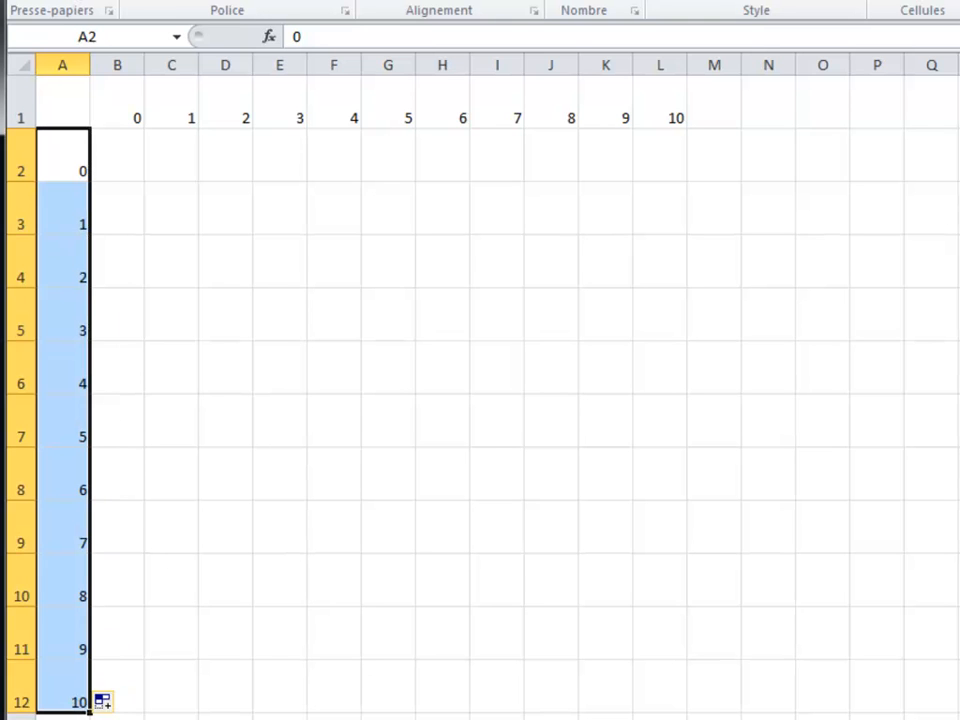
Center the contents of the range A1:L12 both vertically and horizontally
left_click_drag(80, 112, 673, 686)
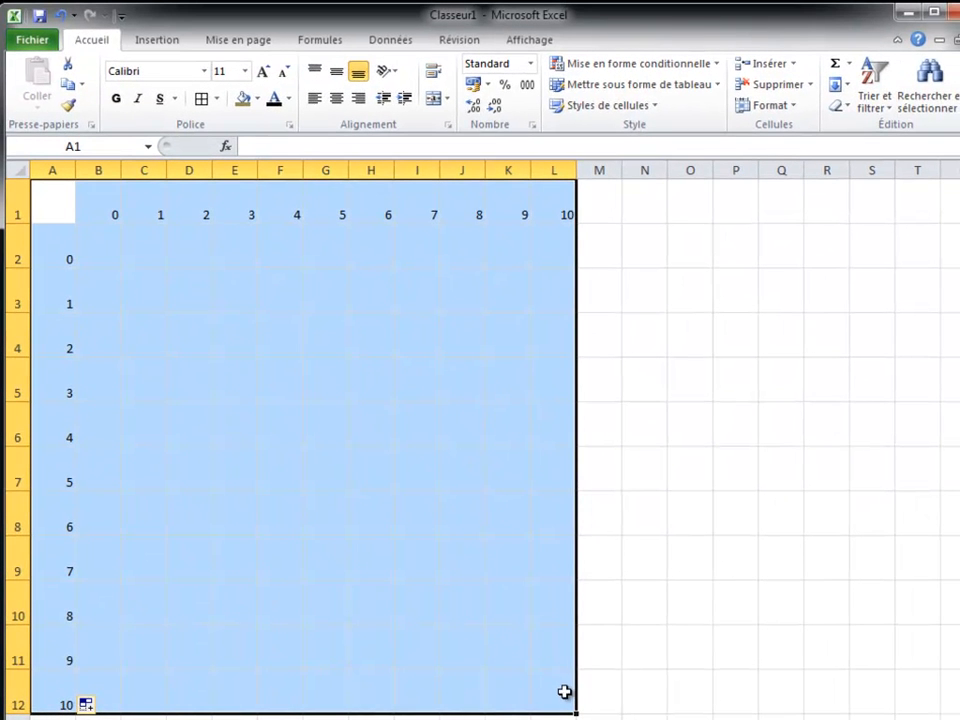
left_click(337, 72)
left_click(338, 98)
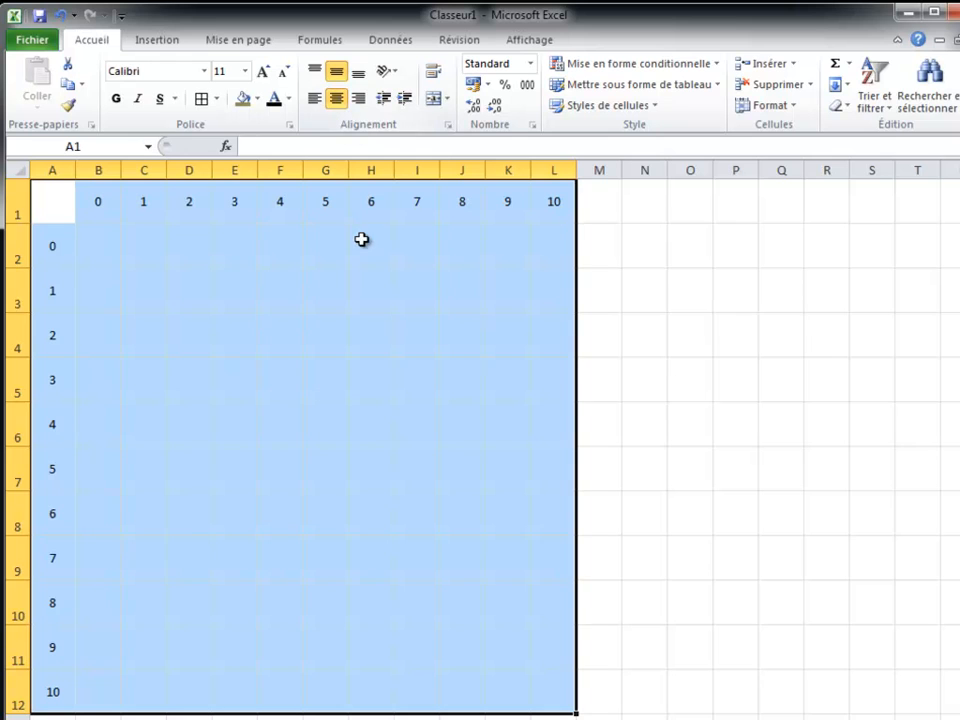
Apply borders around every cell of A1:L12 and fill the range with light olive green
left_click(201, 98)
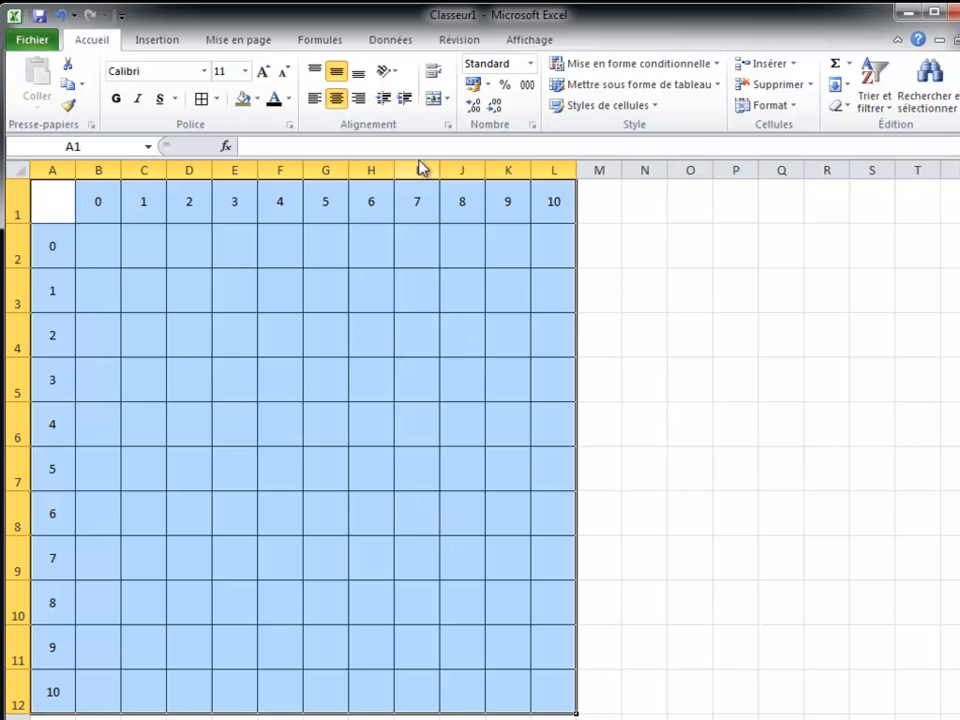
left_click(258, 99)
left_click(204, 167)
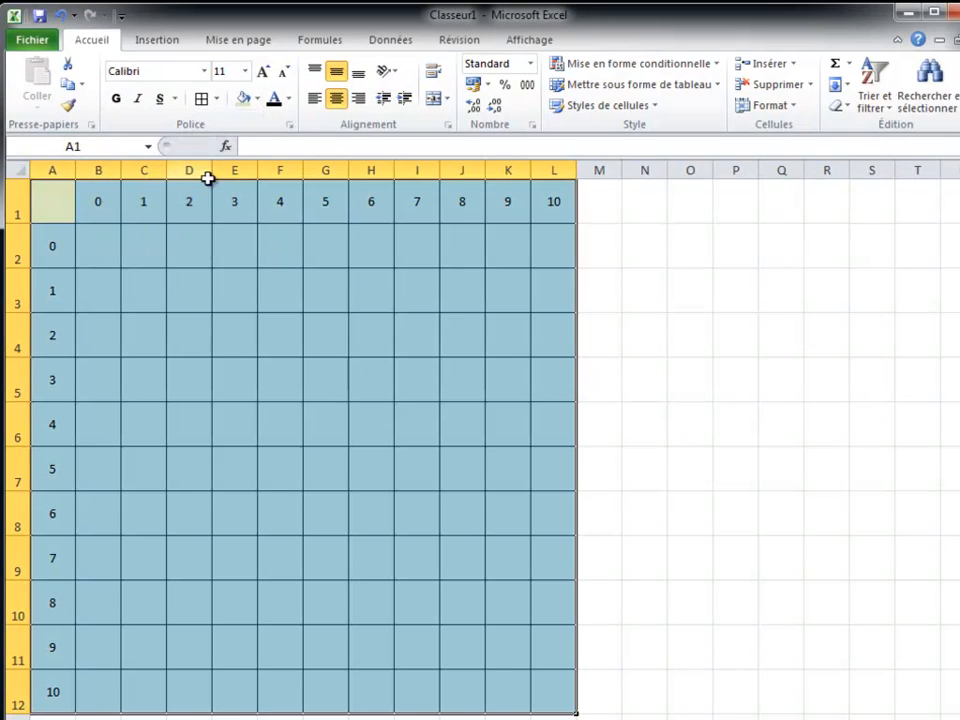
Fill the header cells B1:L1 and A2:A12 with a dark tan theme color
left_click(134, 212)
left_click_drag(99, 207, 550, 214)
left_click_drag(56, 249, 51, 679)
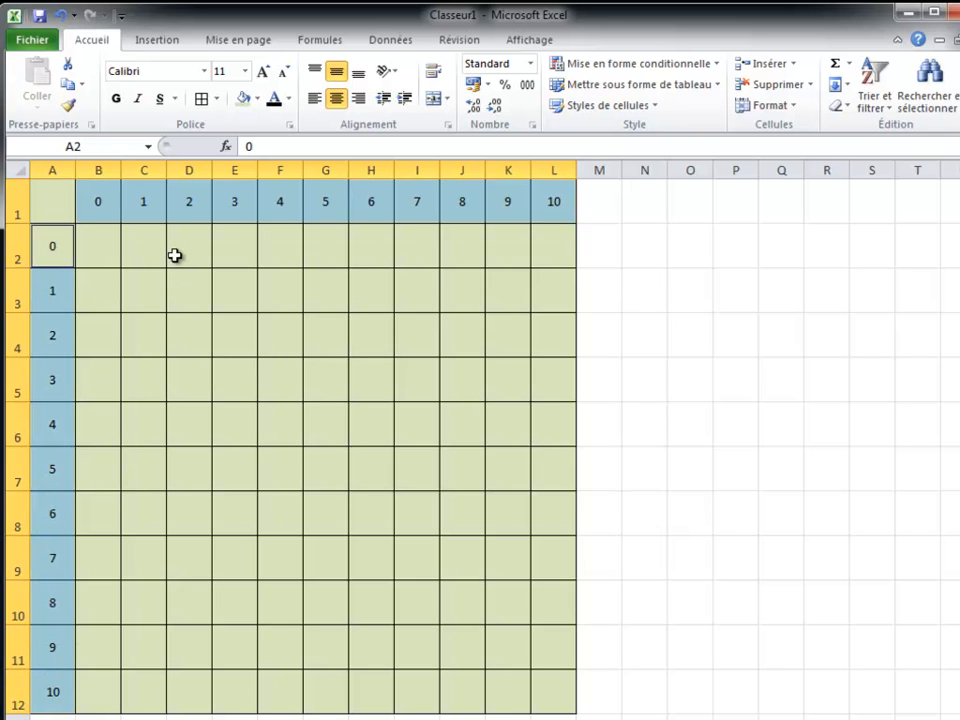
left_click(259, 99)
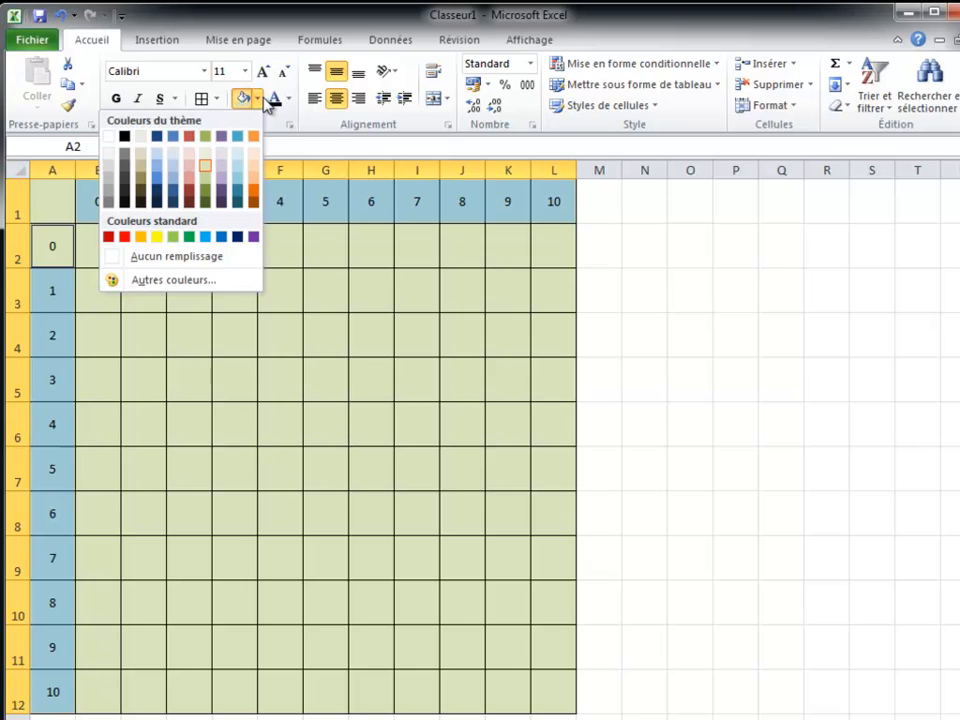
left_click(141, 180)
left_click(152, 280)
Enter the formula =A2*B1 in cell B2
left_click(103, 243)
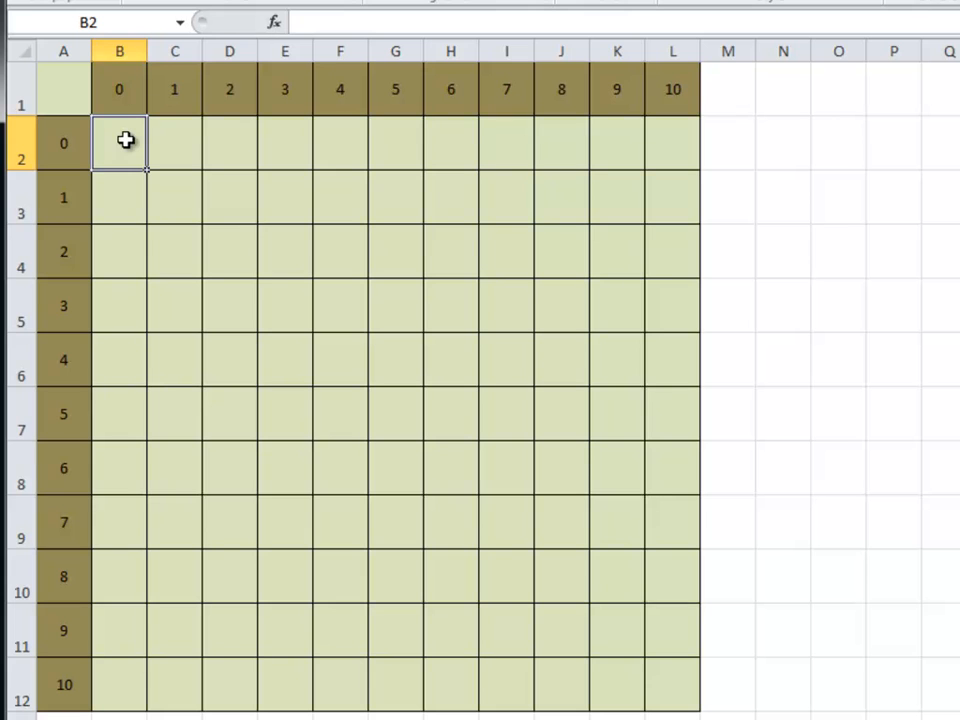
type("=")
left_click(67, 159)
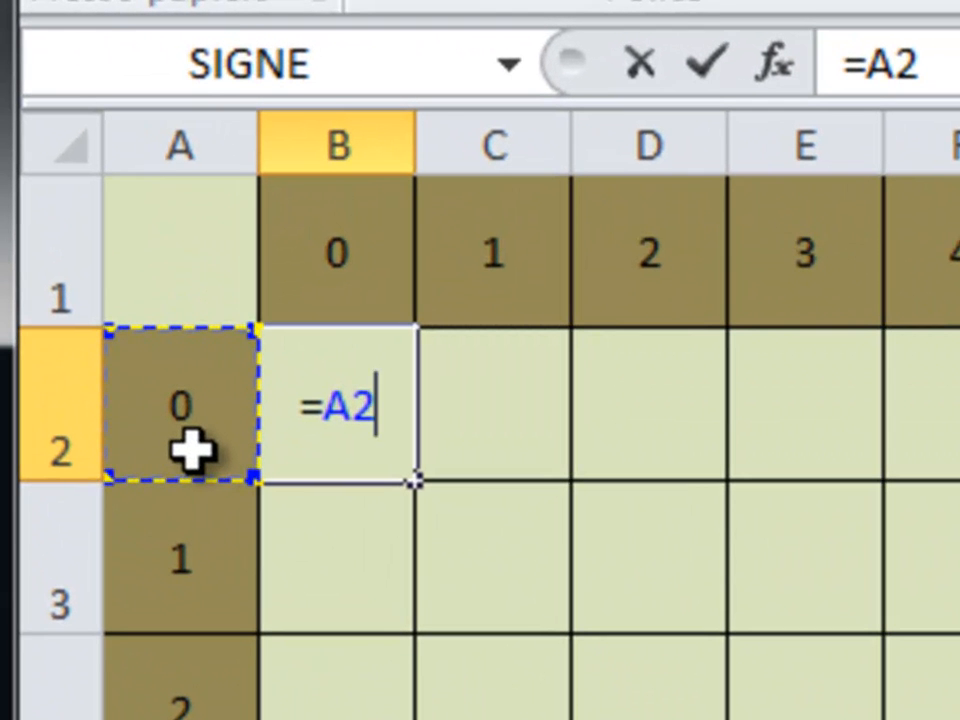
type("*")
left_click(332, 238)
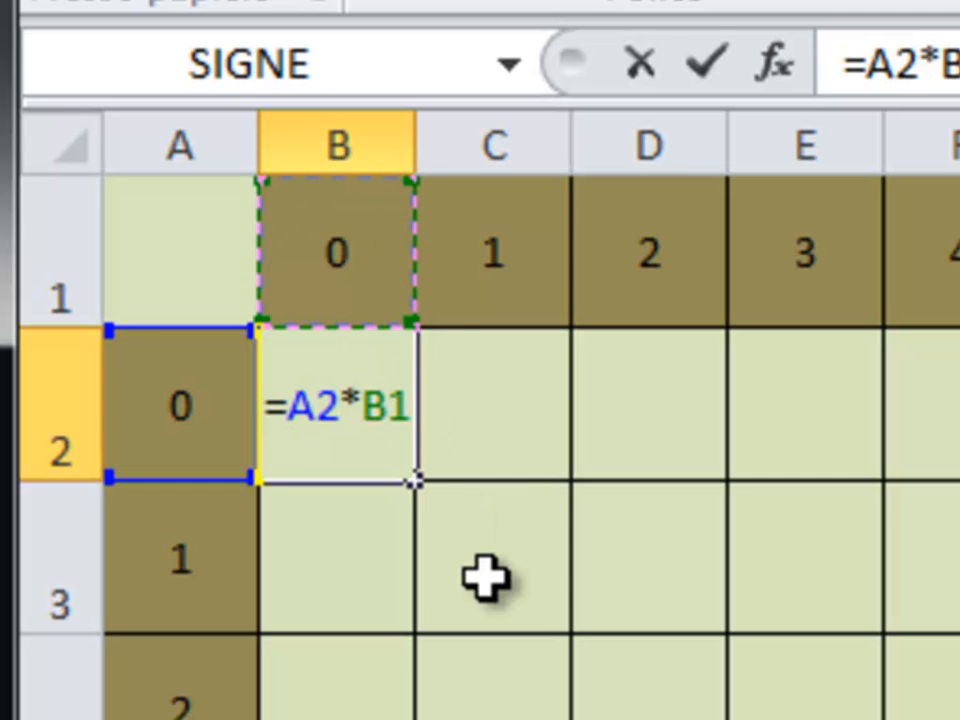
key("Return")
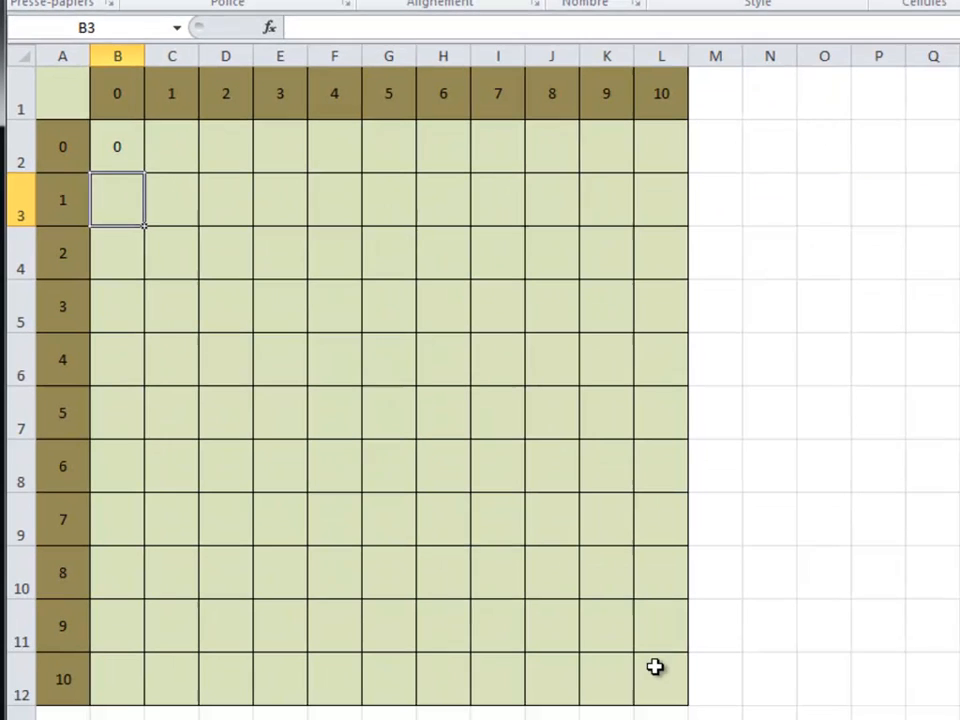
Enter the formula =A12*L1 in cell L12 to multiply its row and column headers
left_click(655, 667)
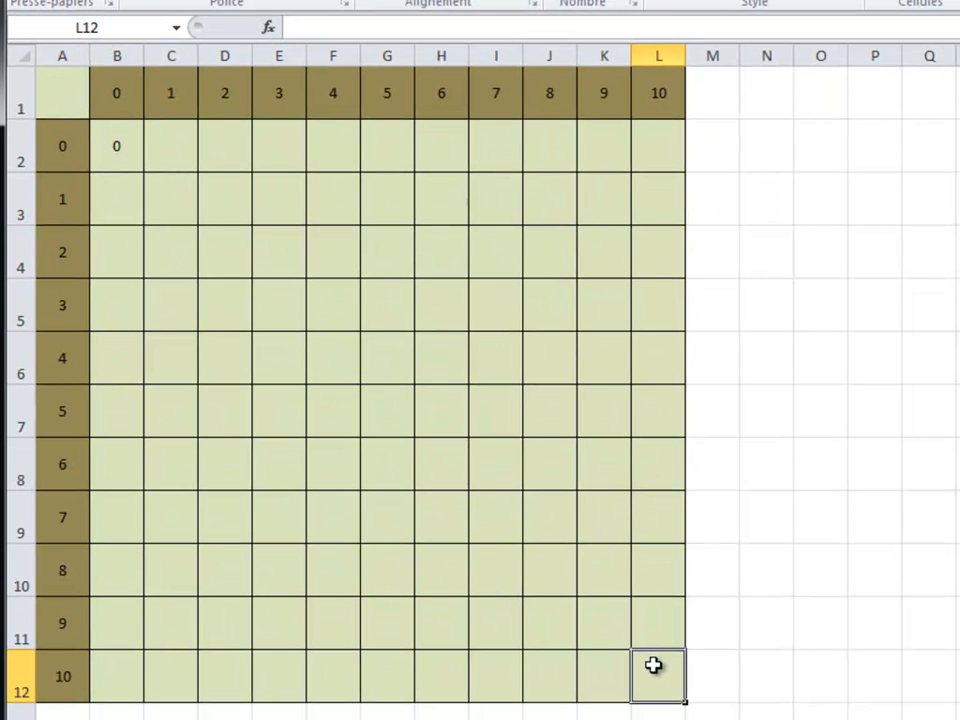
type("=")
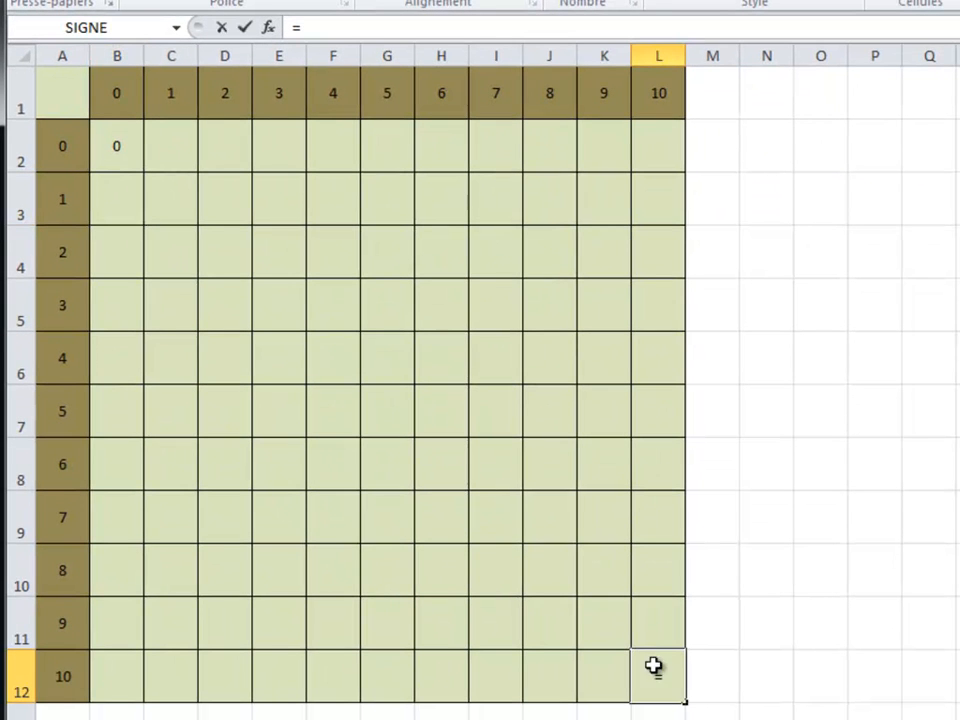
left_click(60, 673)
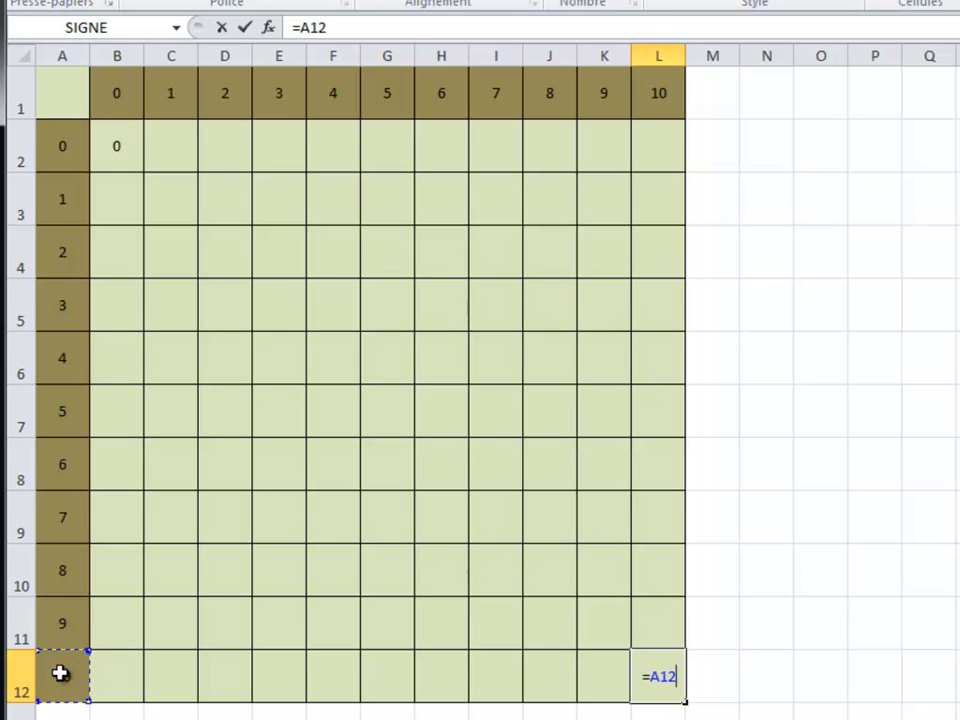
type("*")
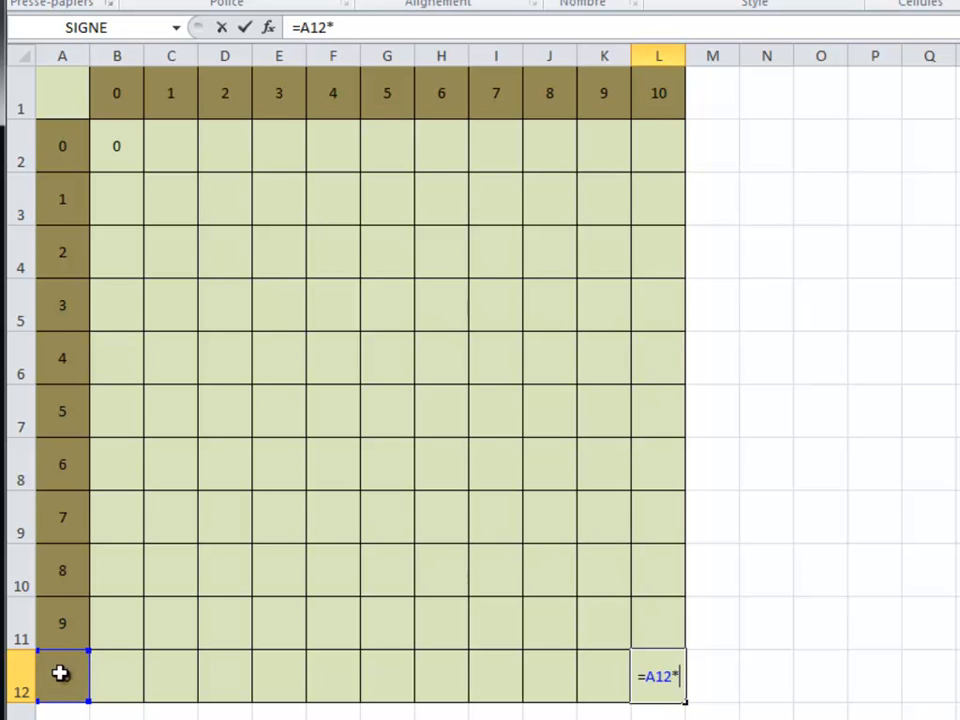
left_click(658, 97)
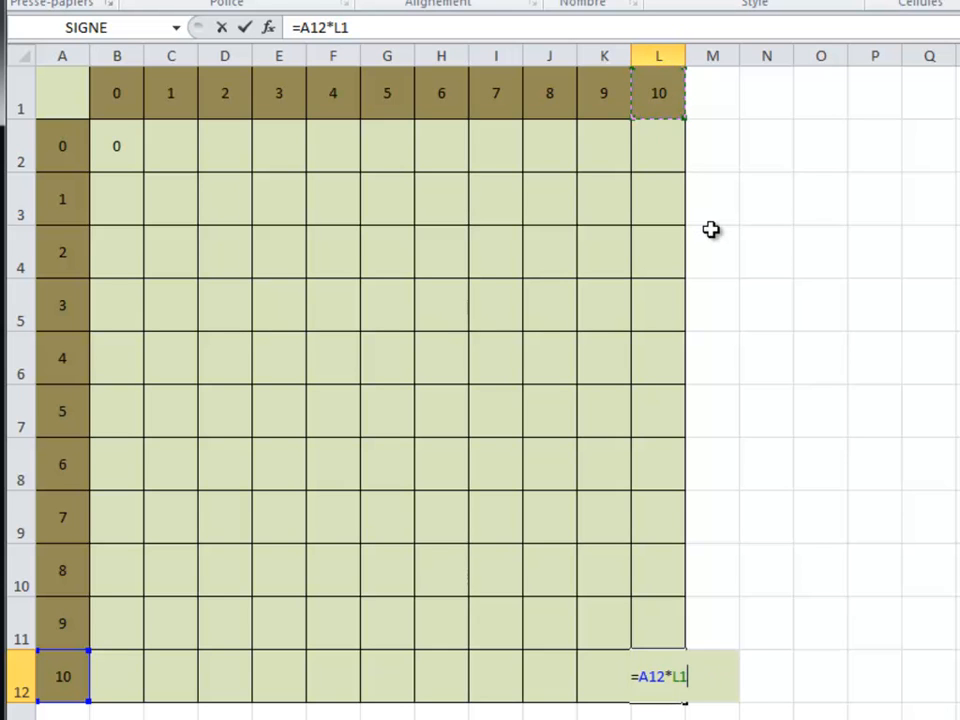
key("Return")
scroll(688, 229, "up", 1)
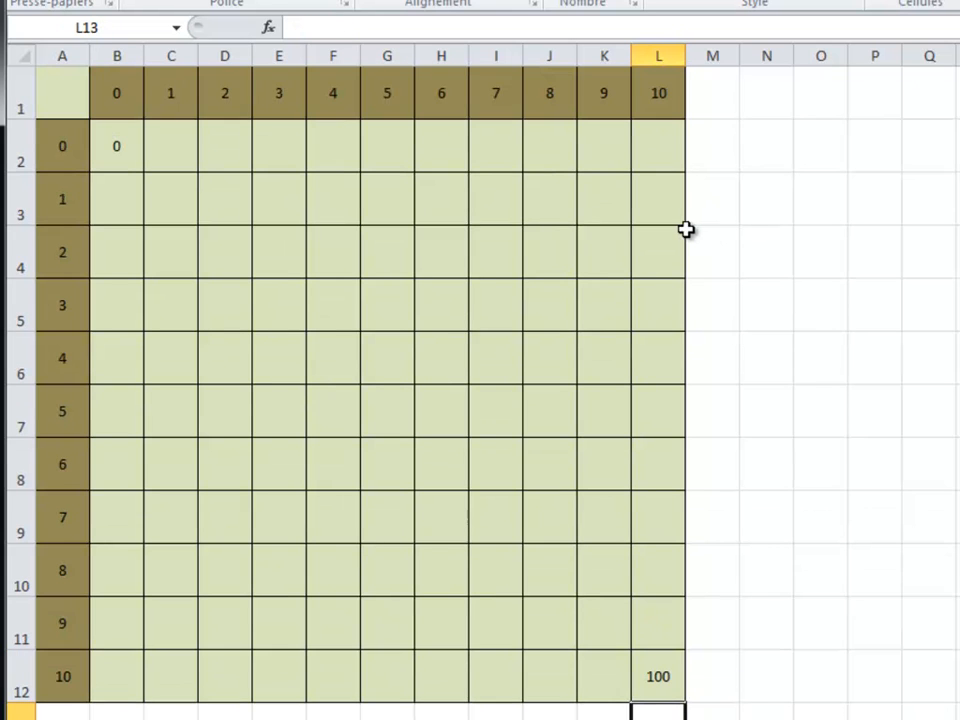
Clear the contents of the table body B2:L12, removing the two trial formulas
left_click(668, 676)
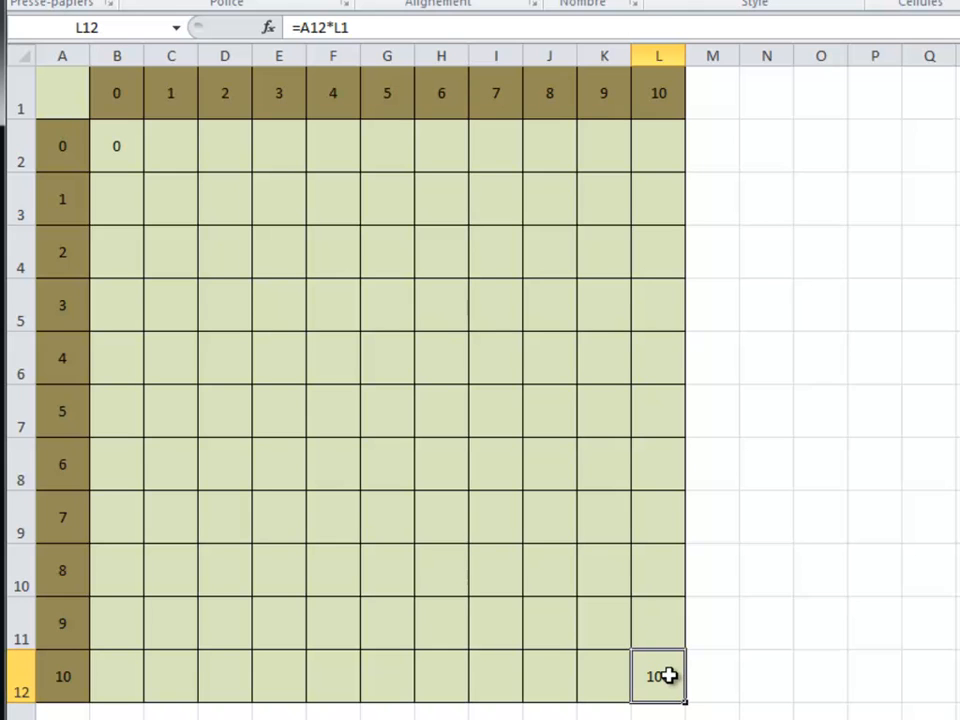
left_click_drag(668, 676, 132, 170)
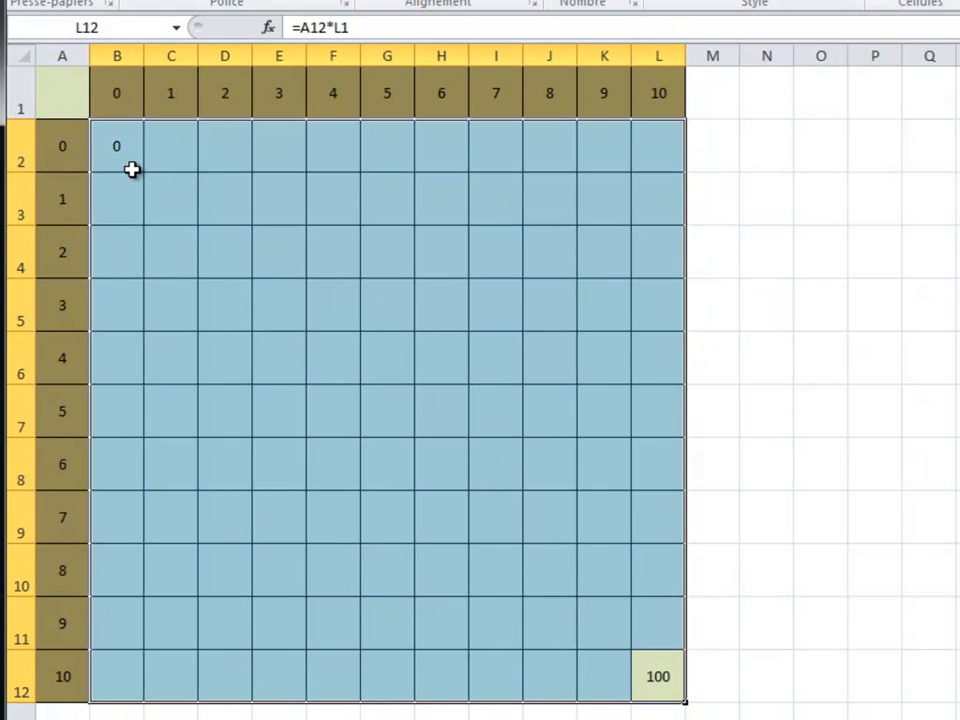
key("Delete")
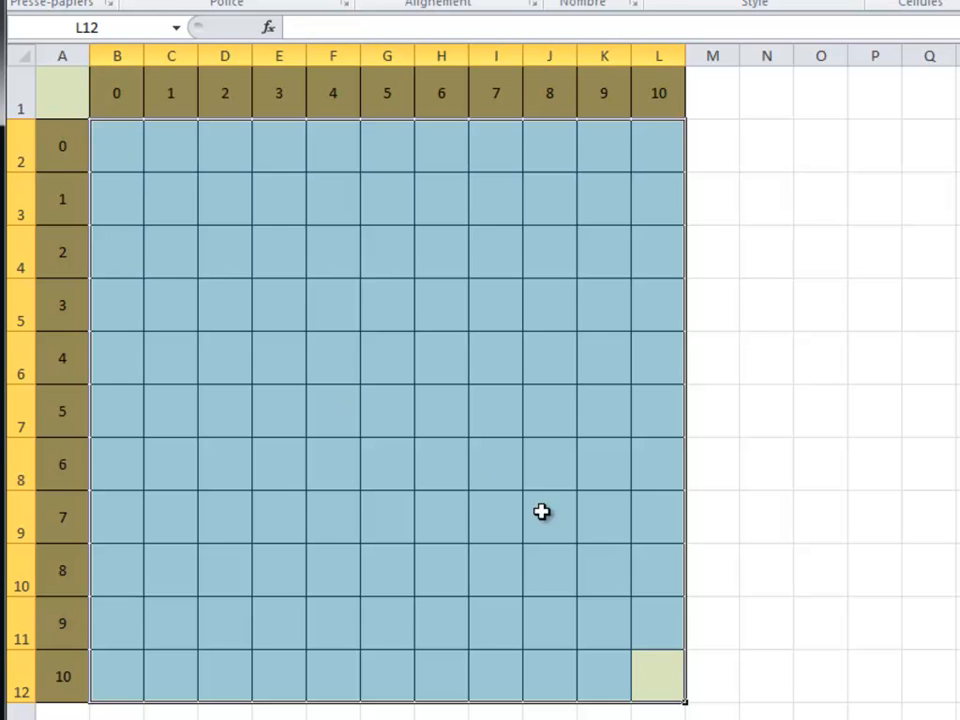
left_click(726, 570)
Select the table body B2:L12 and start the formula =A2*B1 in its active cell B2
left_click_drag(103, 146, 666, 664)
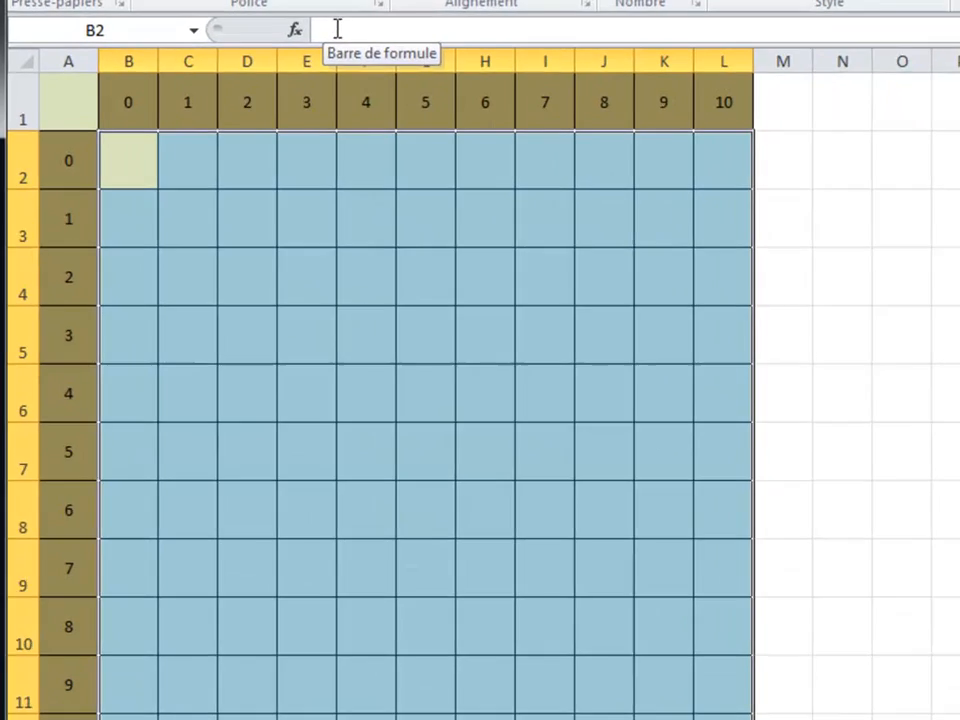
type("=")
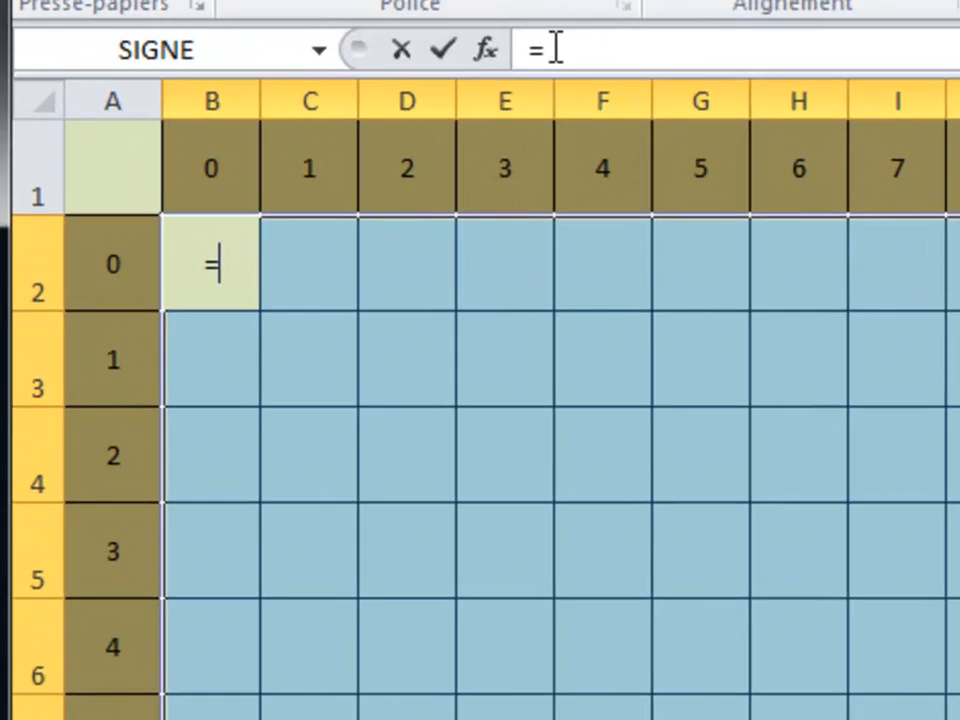
left_click(127, 274)
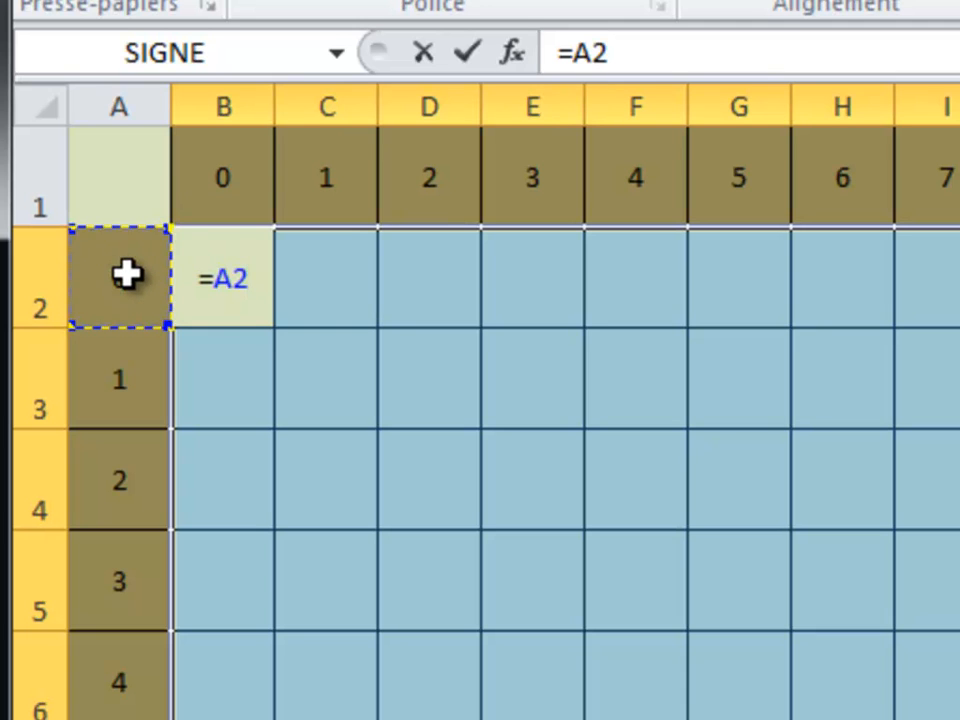
type("*")
left_click(234, 169)
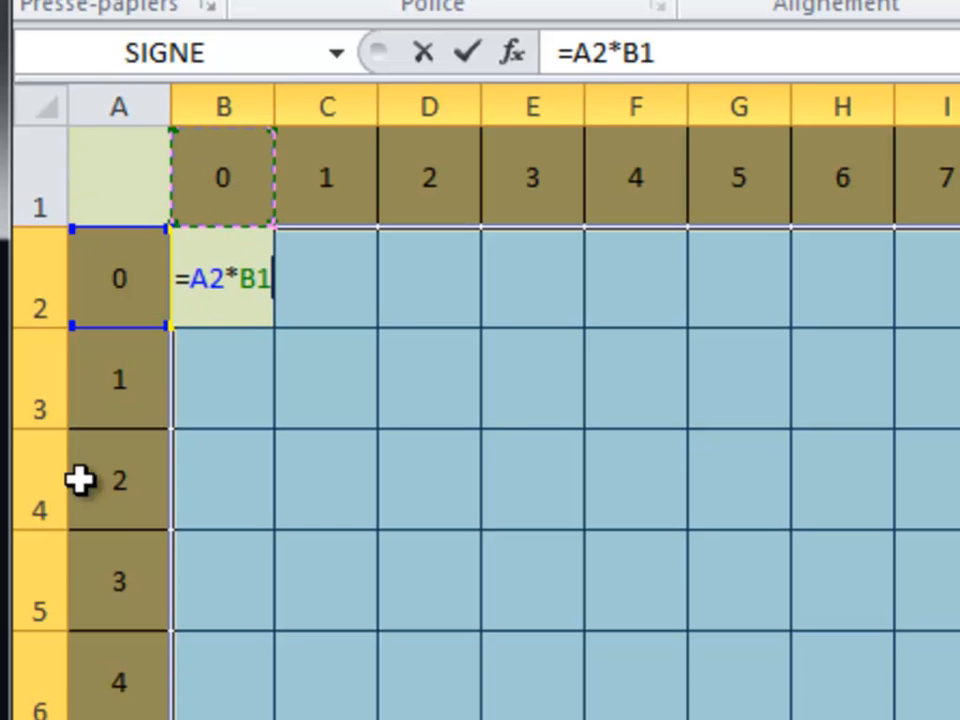
Lock only the column of the A2 reference in the formula, making it $A2
left_click(195, 285)
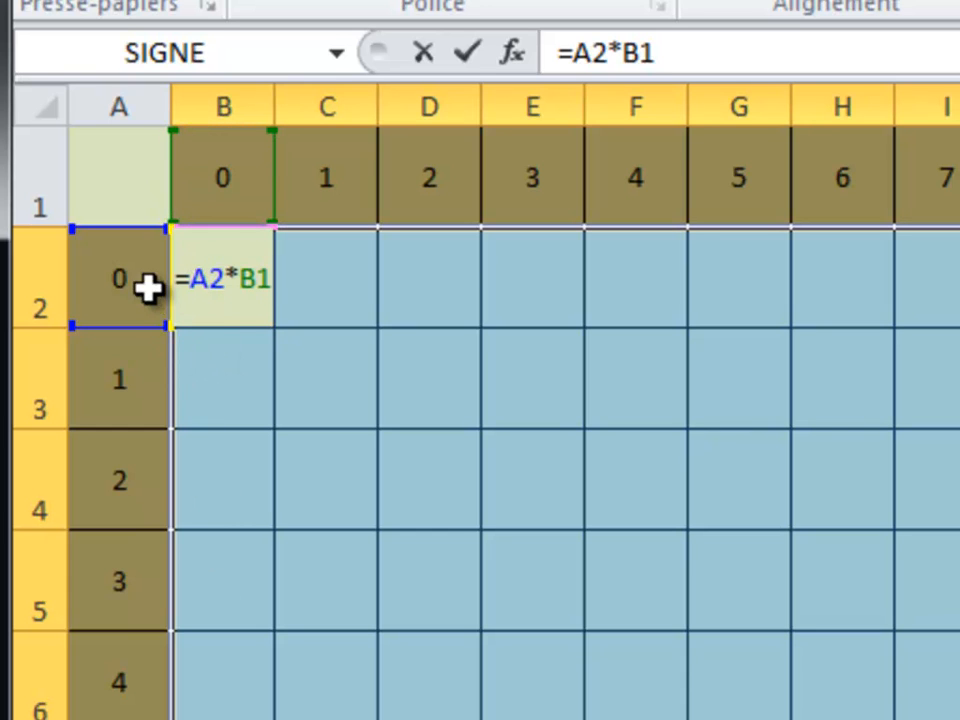
left_click(232, 392)
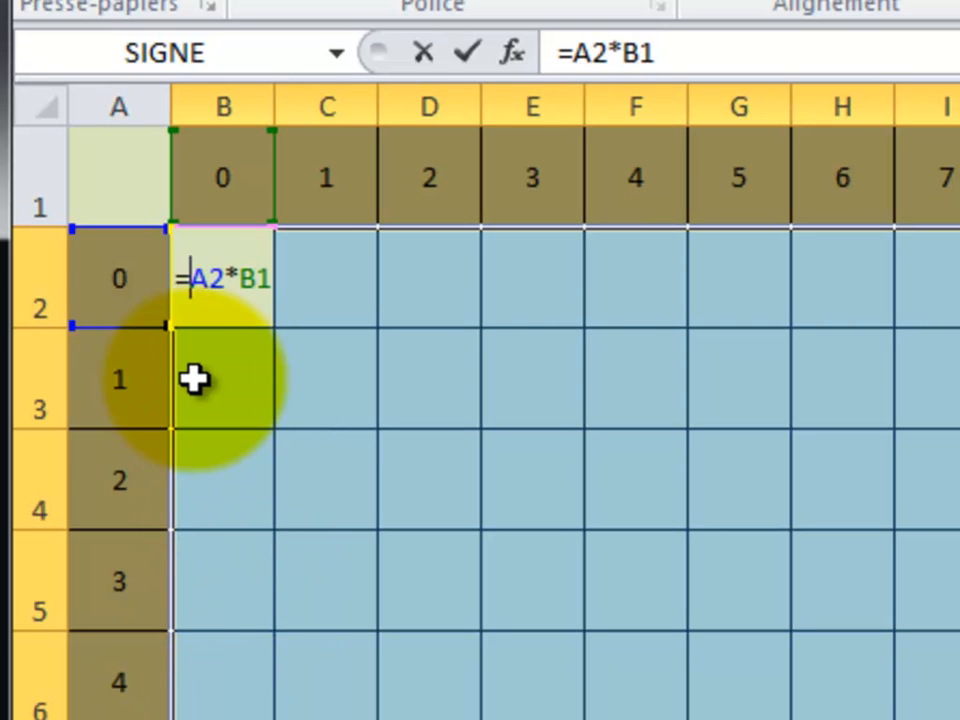
key("F4")
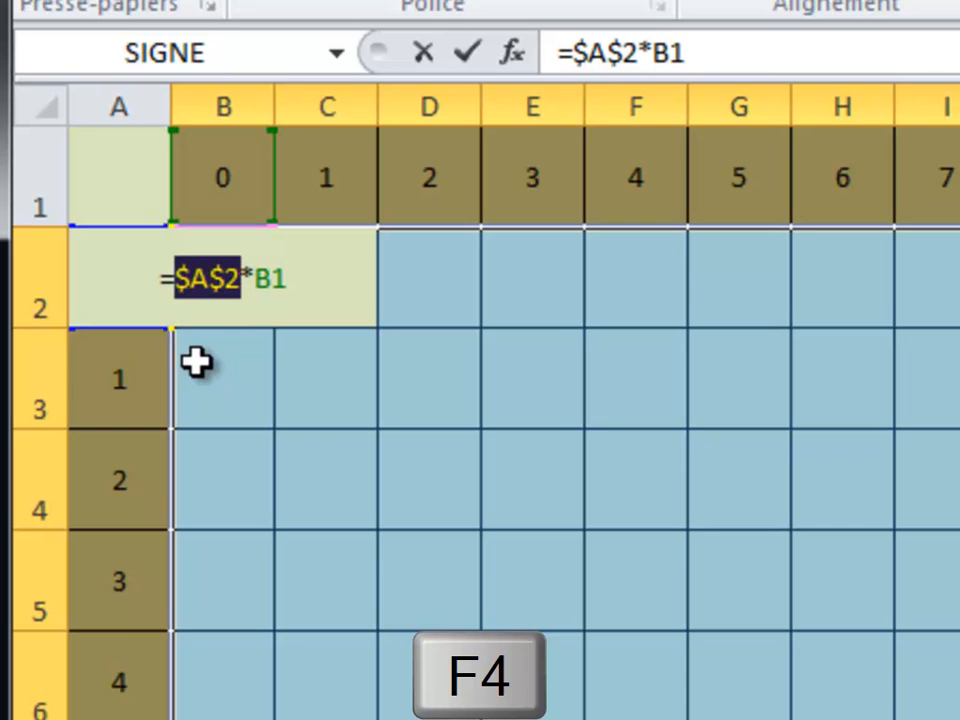
key("F4")
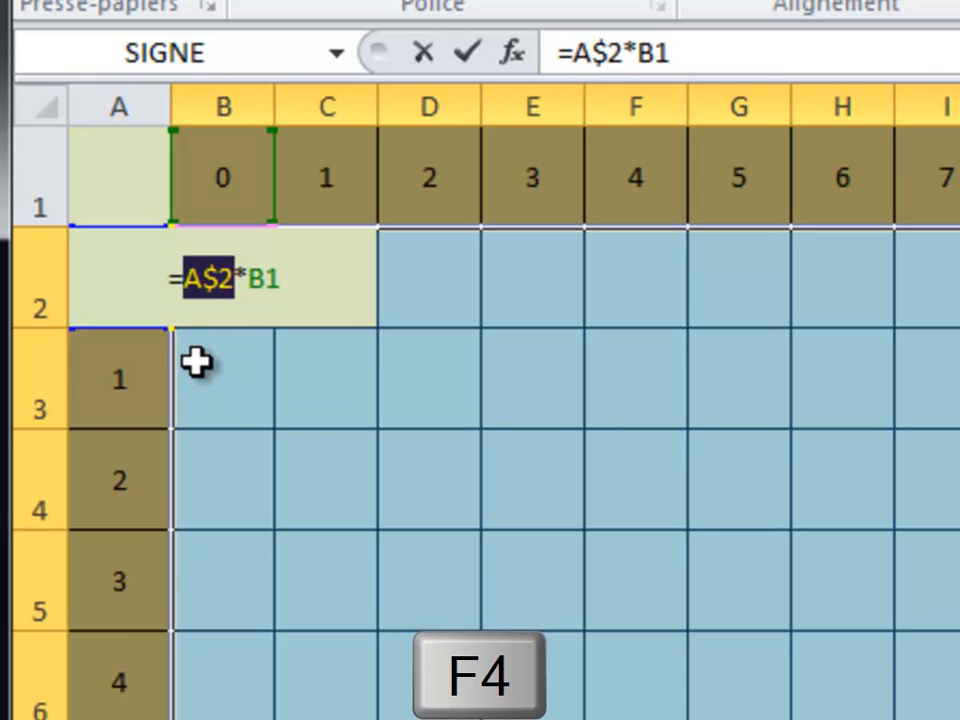
key("F4")
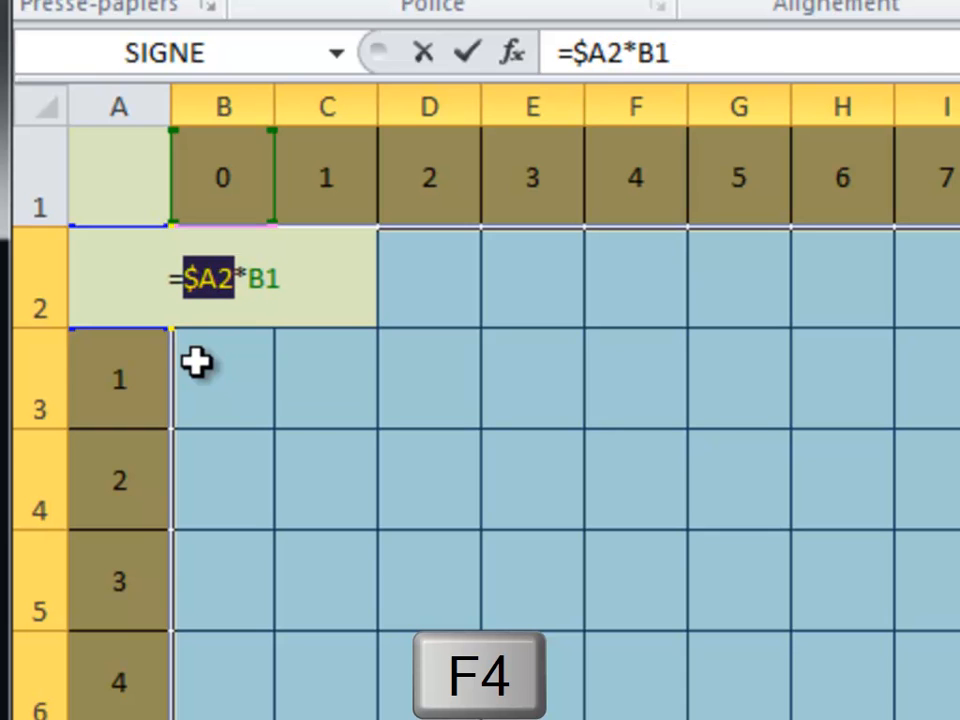
Lock only the row of the B1 reference as B$1 and enter =$A2*B$1 into all selected cells B2:L12 at once
left_click(249, 279)
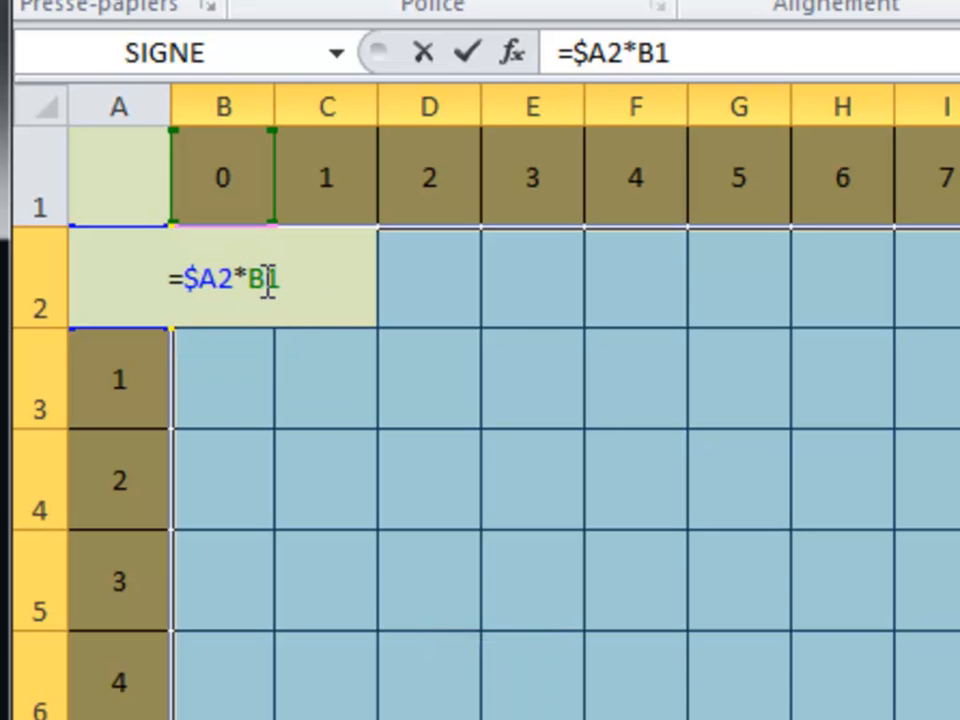
key("F4")
key("F4")
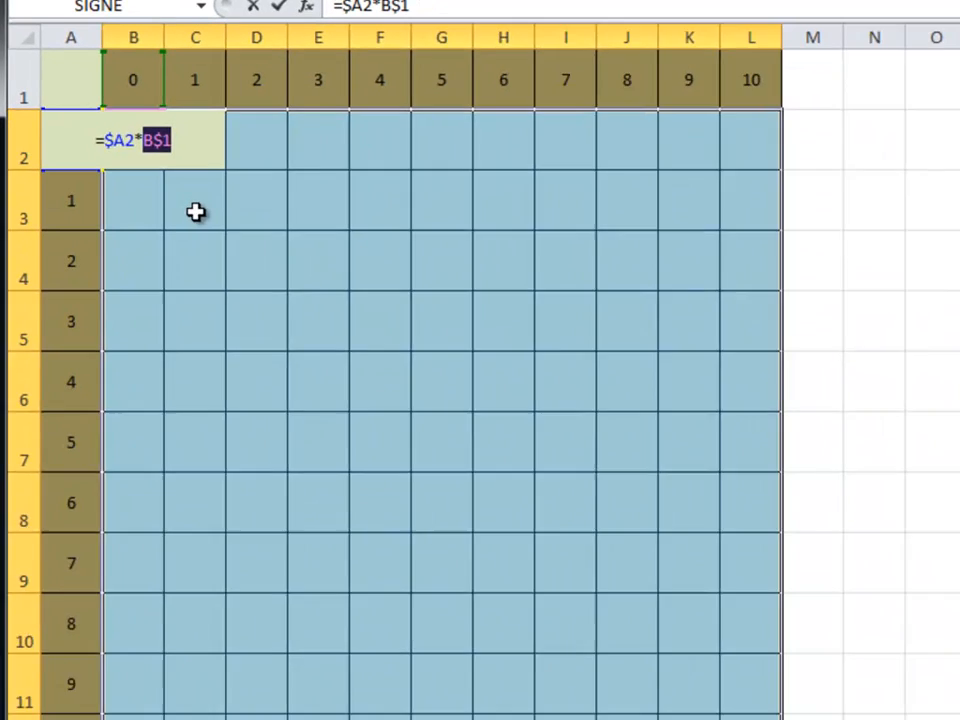
key("ctrl+Return")
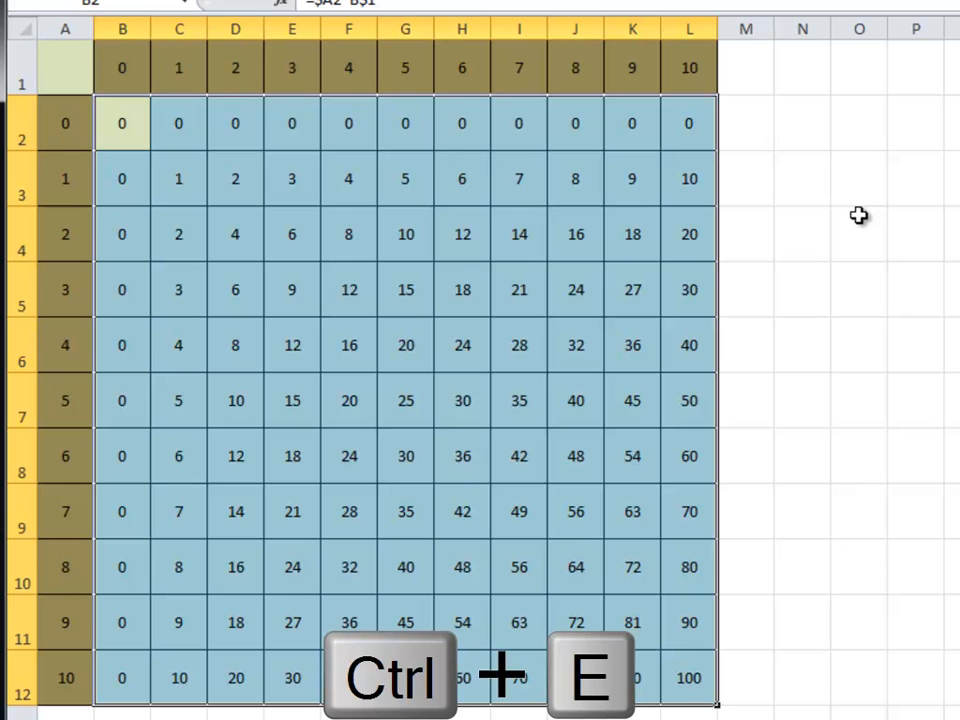
left_click(787, 397)
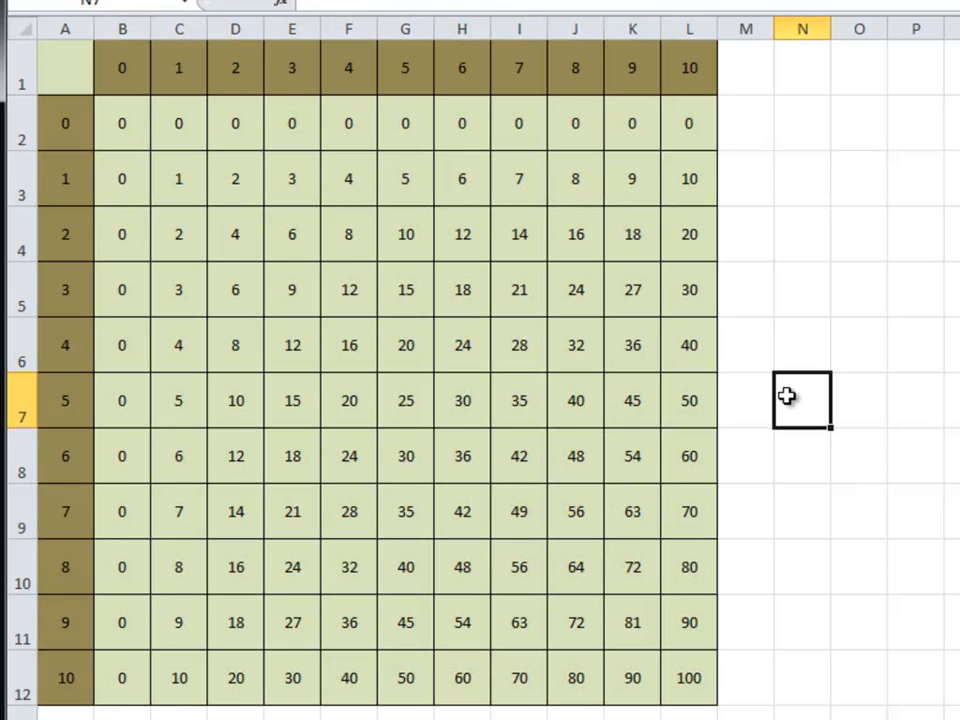